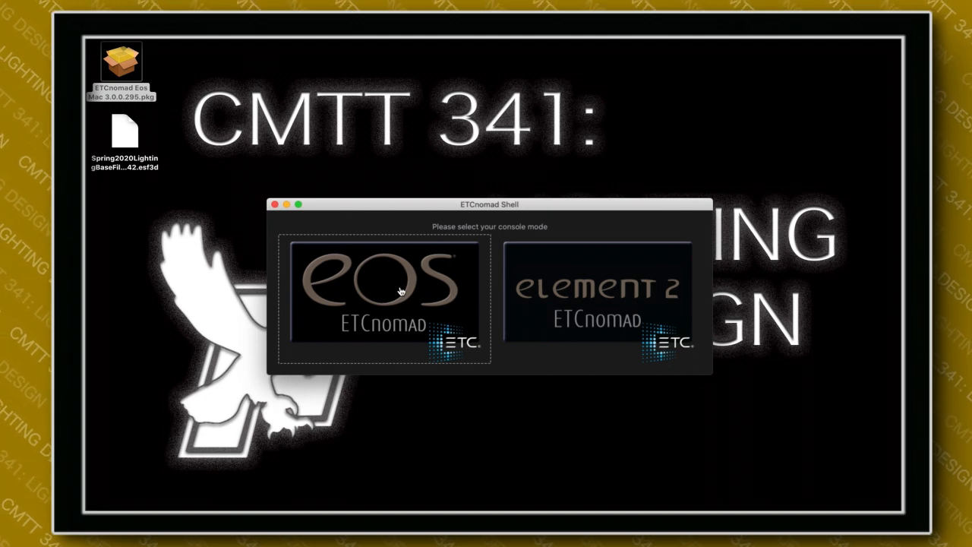
# - Start ETCnomad as an Eos console in Offline mode
pyautogui.click(401, 291)
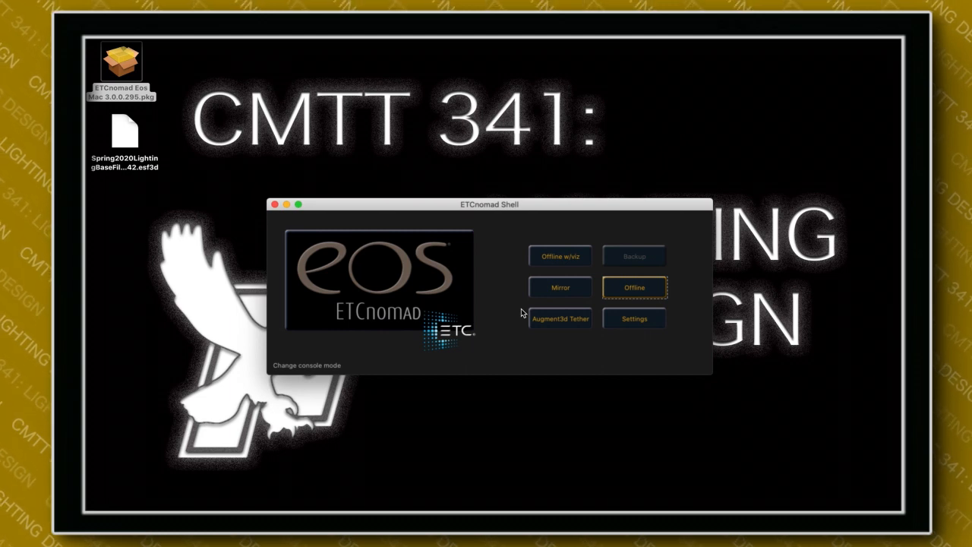
pyautogui.click(635, 288)
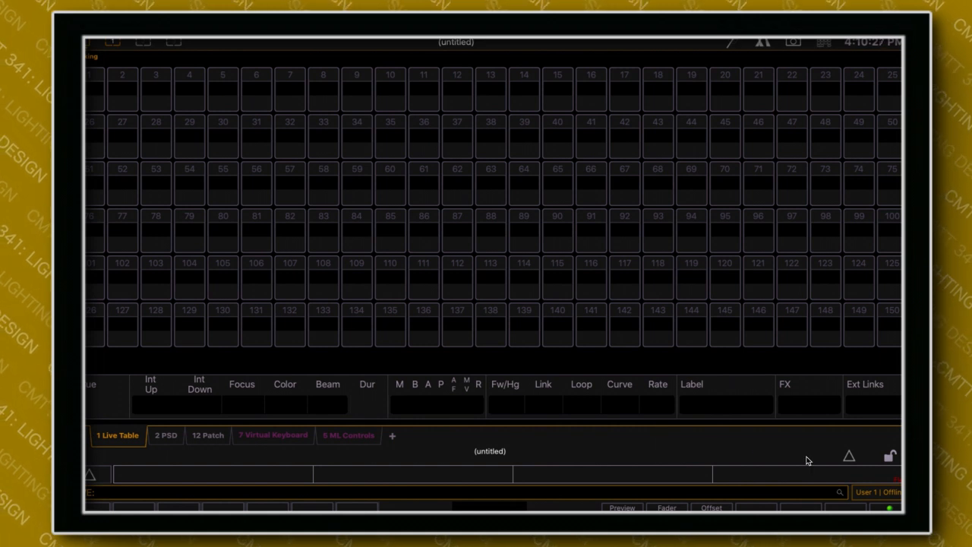
pyautogui.click(848, 458)
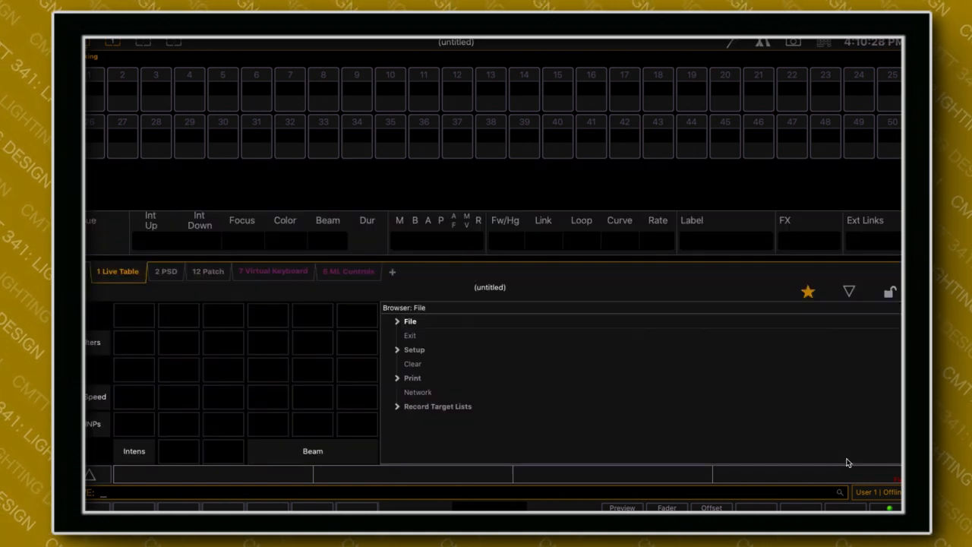
pyautogui.click(397, 322)
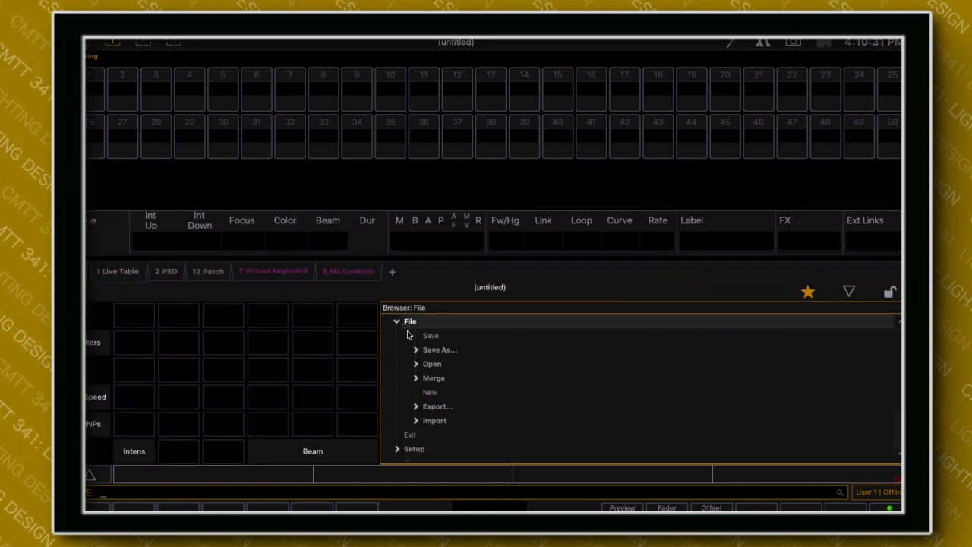
pyautogui.click(416, 365)
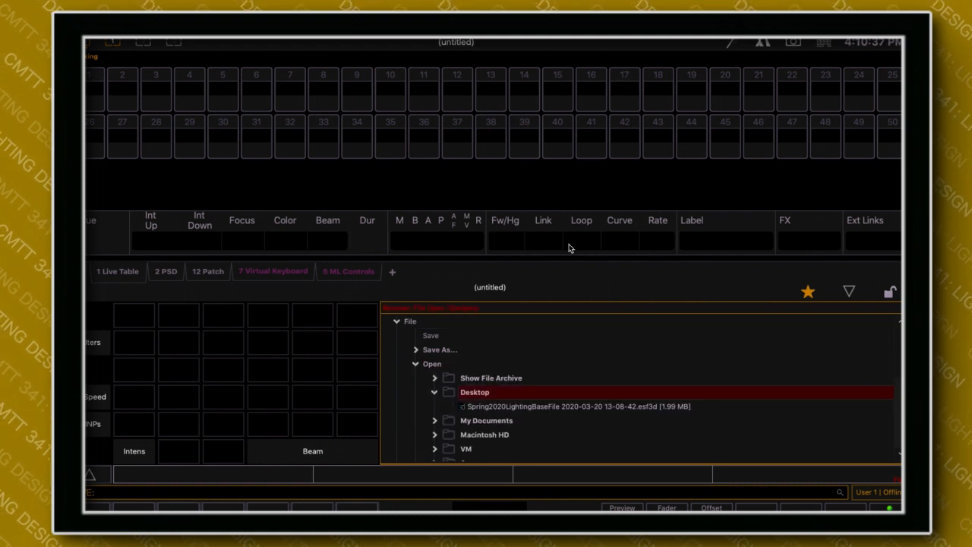
pyautogui.click(486, 407)
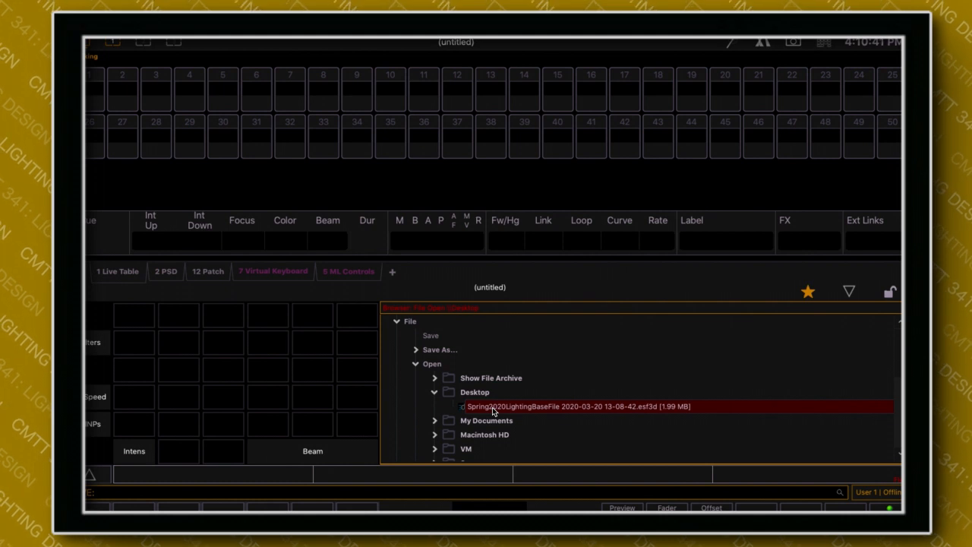
pyautogui.click(490, 407)
pyautogui.click(114, 401)
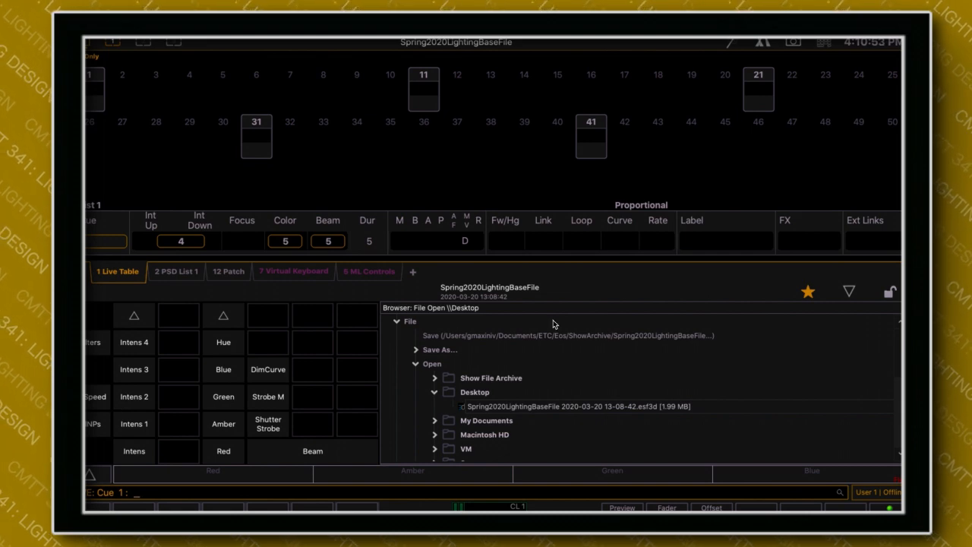
pyautogui.click(850, 292)
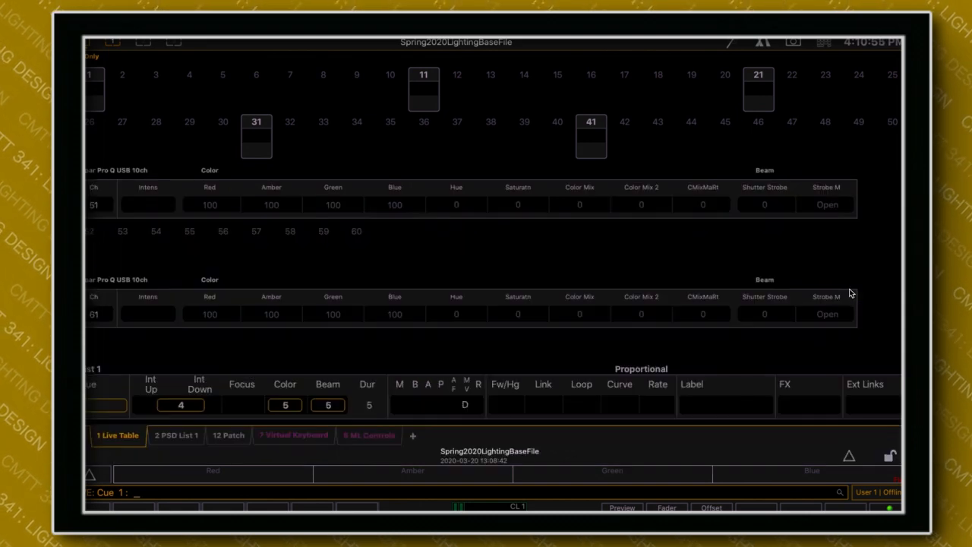
# - Examine the virtual console keypad alongside the live channel table, cue list and stage display layout
pyautogui.click(824, 42)
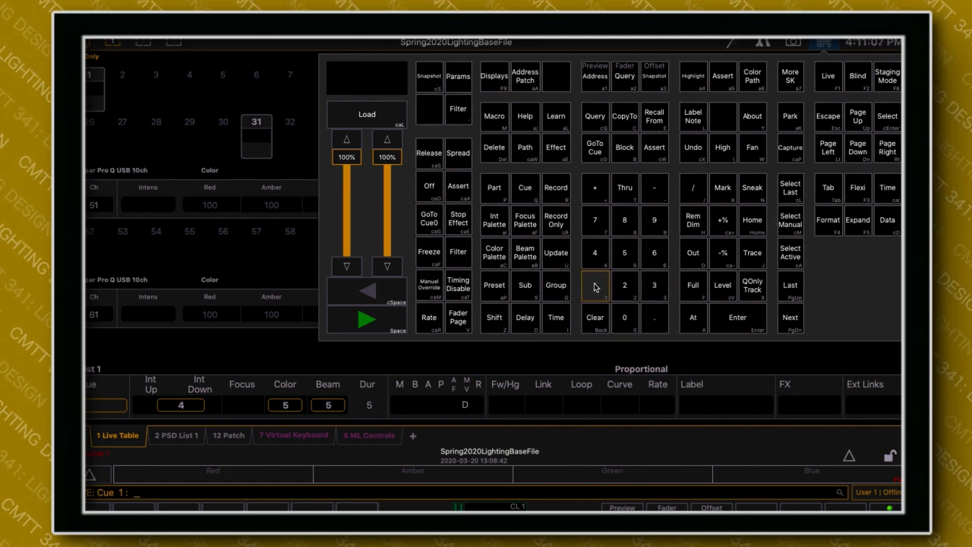
pyautogui.click(740, 319)
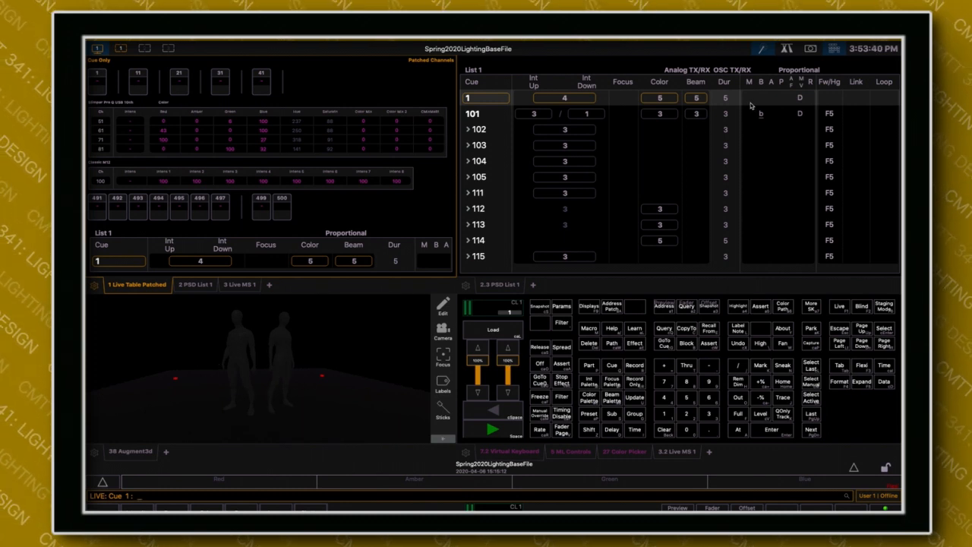
pyautogui.click(833, 49)
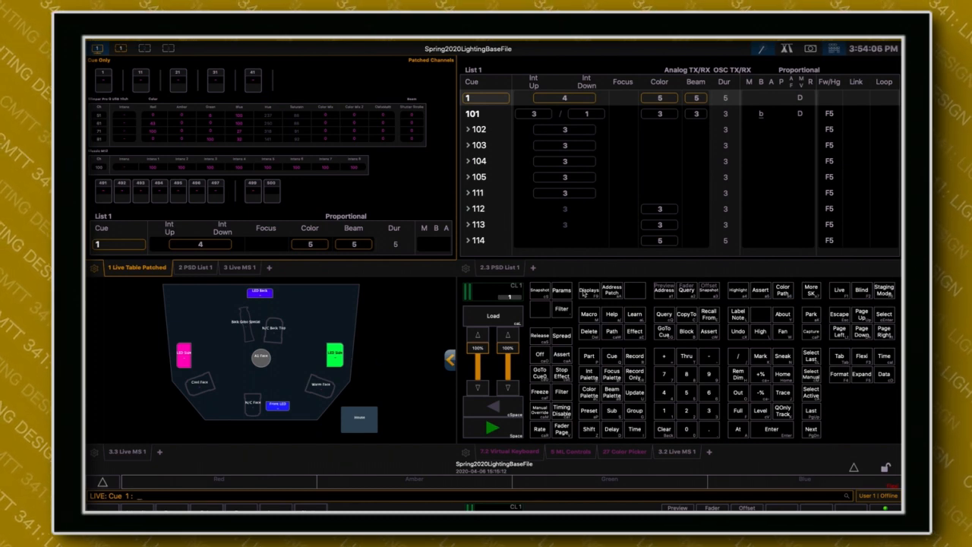
pyautogui.click(586, 292)
pyautogui.click(438, 82)
pyautogui.click(597, 286)
pyautogui.click(718, 309)
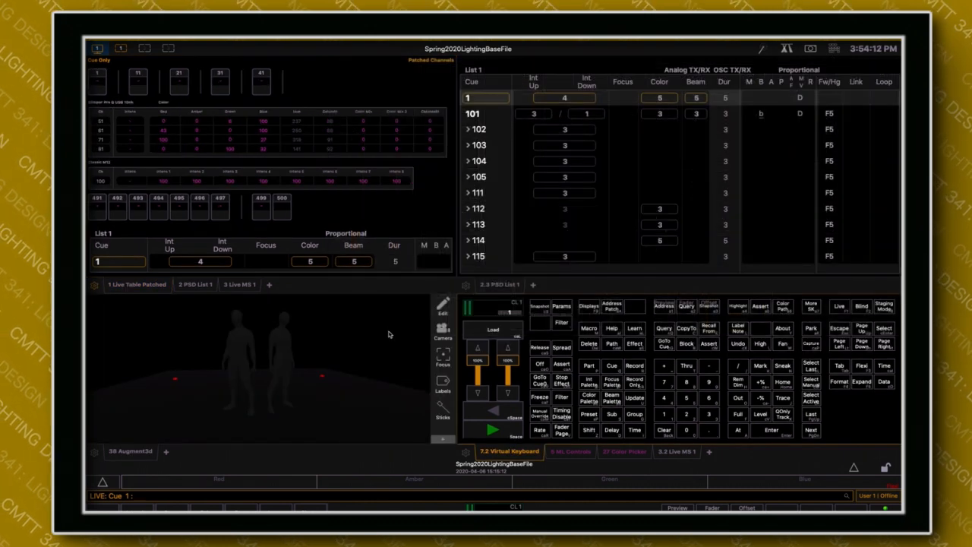
pyautogui.click(834, 49)
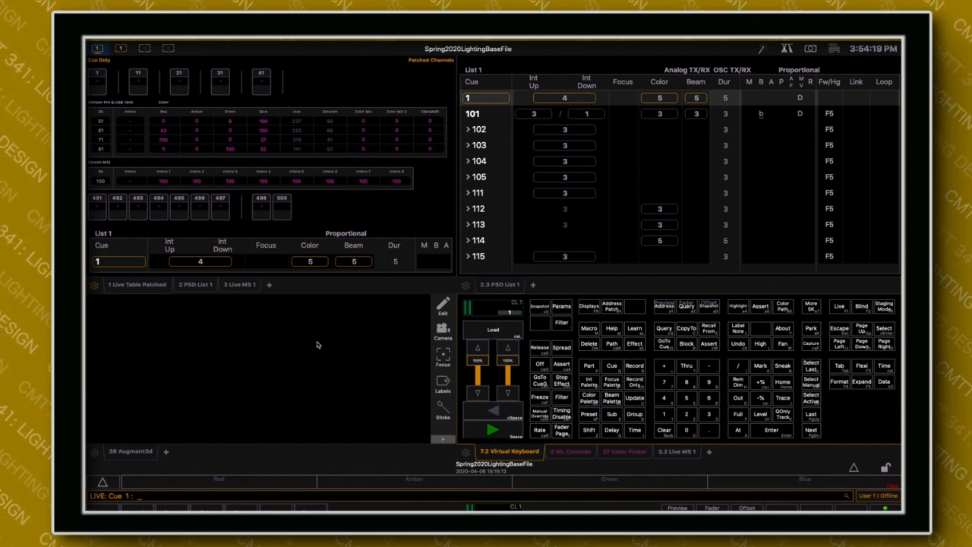
# - Enter Augment3d model editing to view its library and hierarchy, and leave it by applying the model changes
pyautogui.click(445, 307)
pyautogui.click(444, 307)
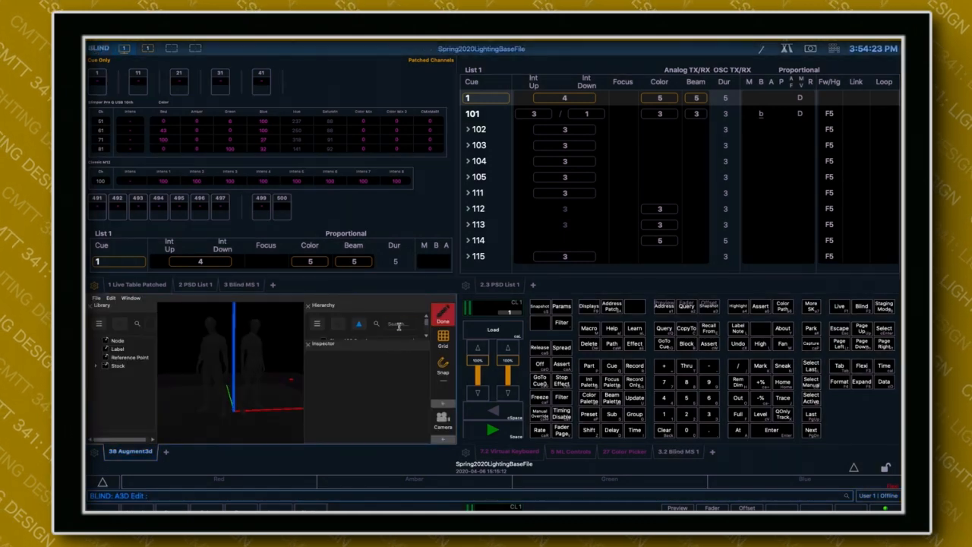
pyautogui.click(441, 316)
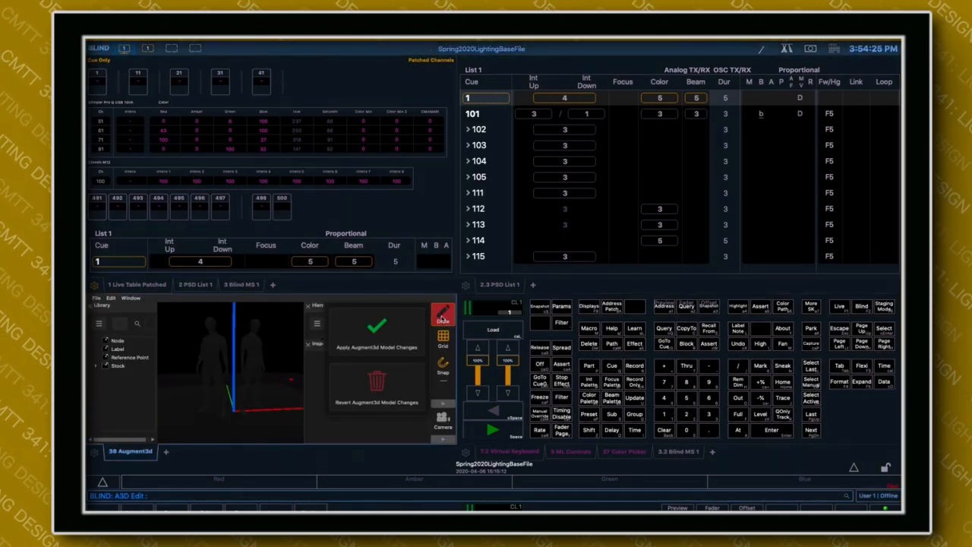
pyautogui.click(373, 328)
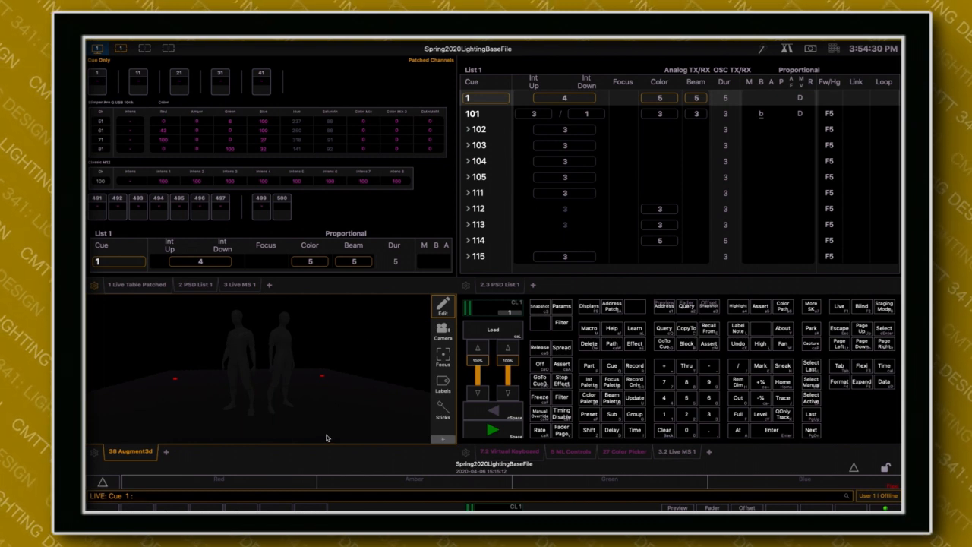
# - Show Live magic sheet 1 in place of the virtual keyboard and enlarge its stage plan within the pane
pyautogui.click(677, 453)
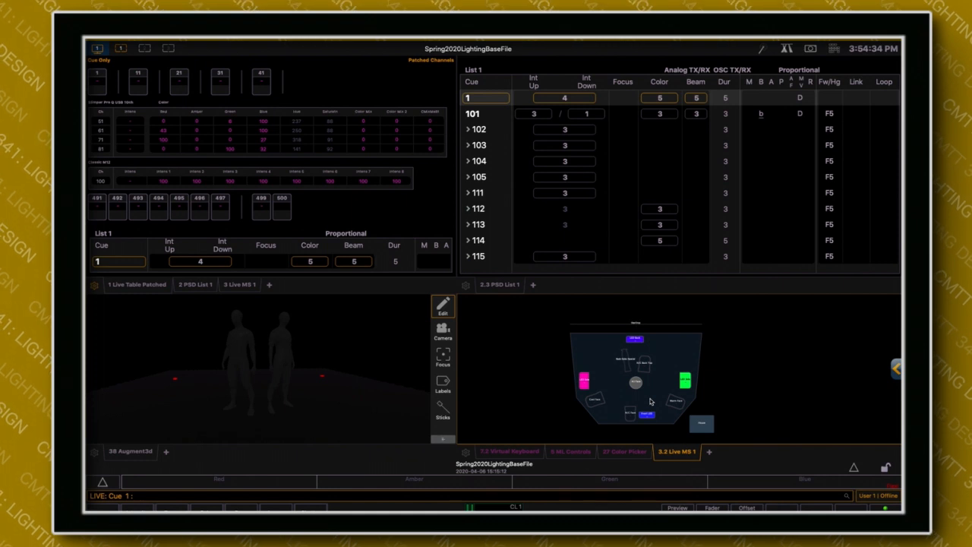
pyautogui.scroll(5, 650, 402)
pyautogui.moveTo(651, 393)
pyautogui.mouseDown()
pyautogui.moveTo(657, 381)
pyautogui.moveTo(656, 394)
pyautogui.mouseUp()
pyautogui.scroll(-3, 656, 392)
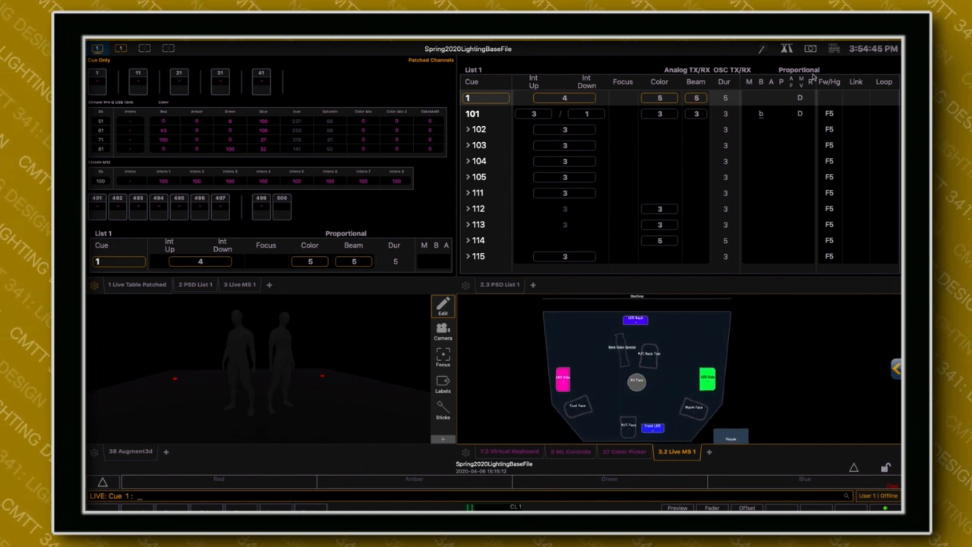
# - Bring up the virtual keypad, run cue 1 with Go and dismiss the keypad
pyautogui.click(834, 50)
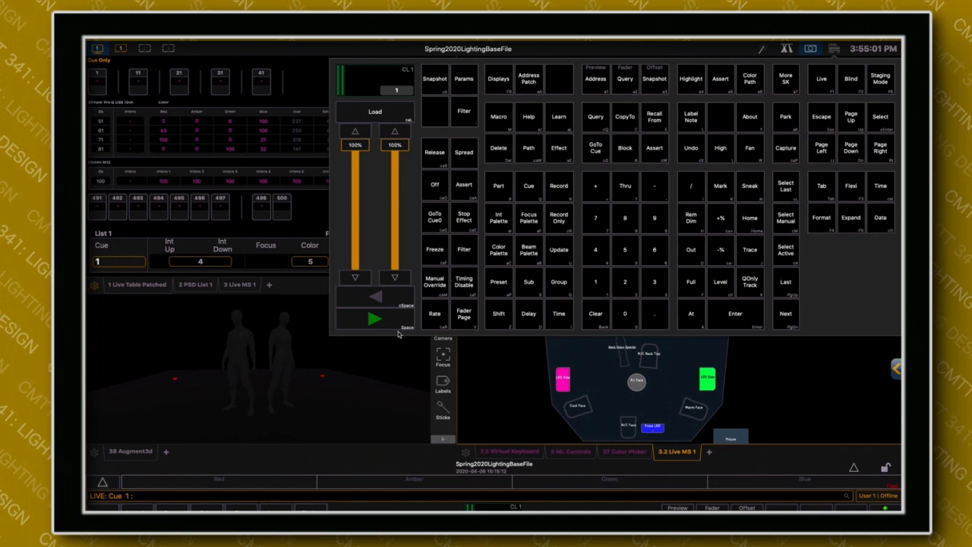
pyautogui.click(372, 320)
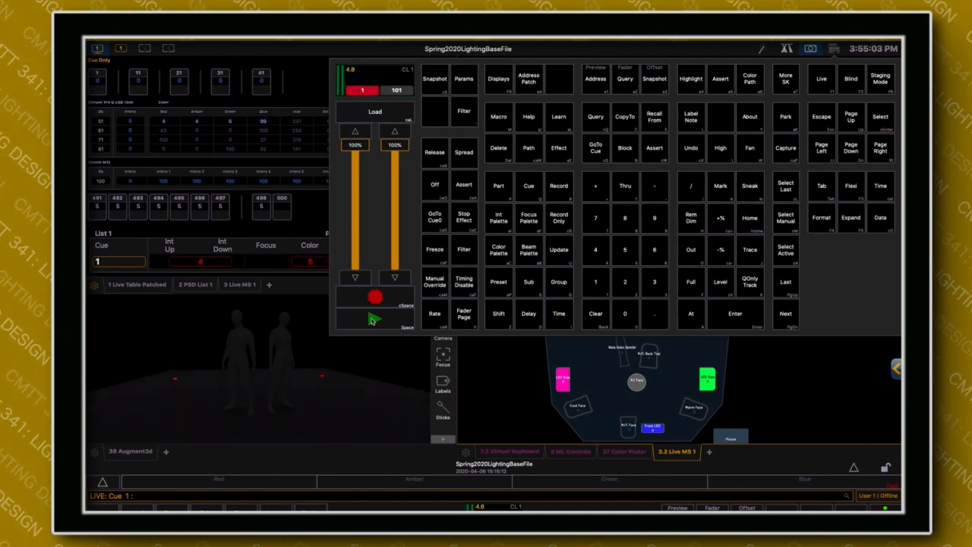
pyautogui.click(416, 376)
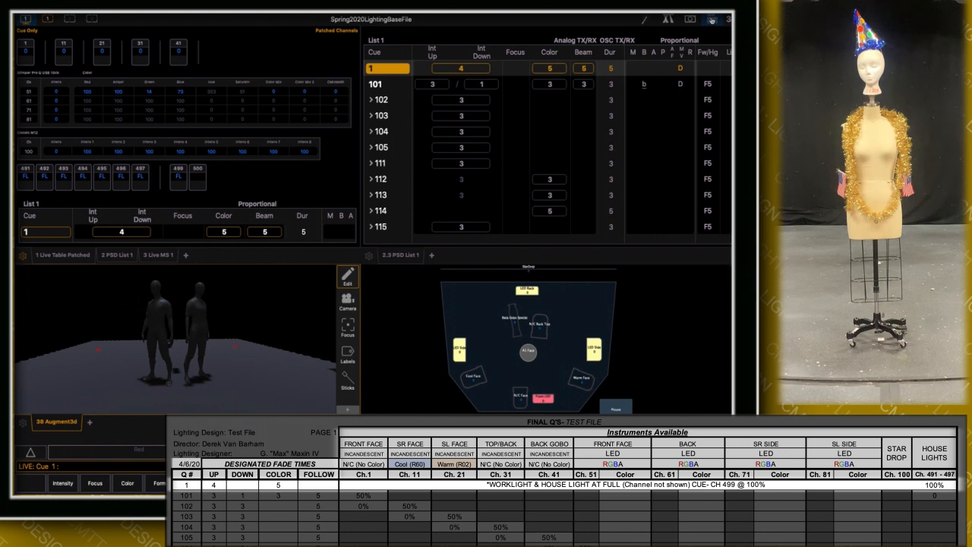
# - Run cue 101 with Go from the virtual keypad and dismiss the keypad
pyautogui.click(712, 21)
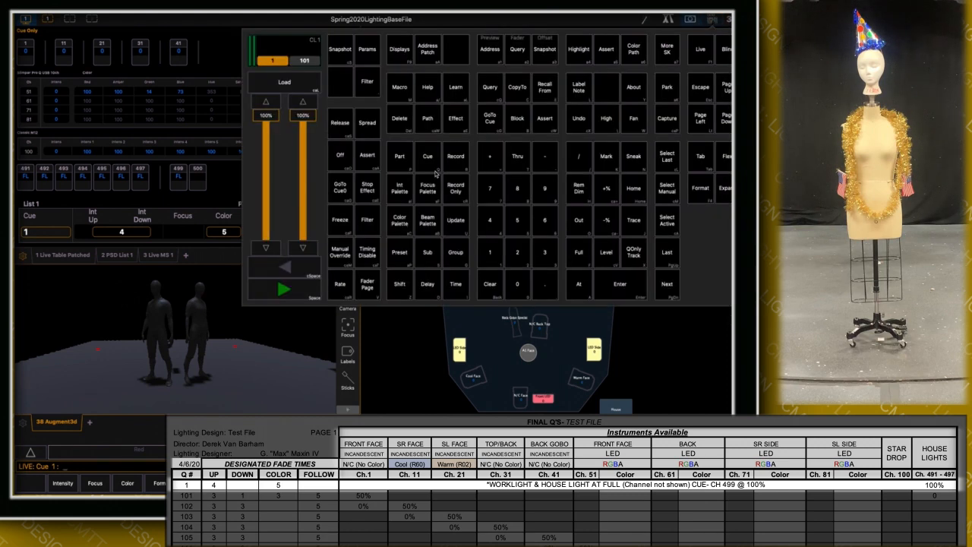
pyautogui.click(291, 292)
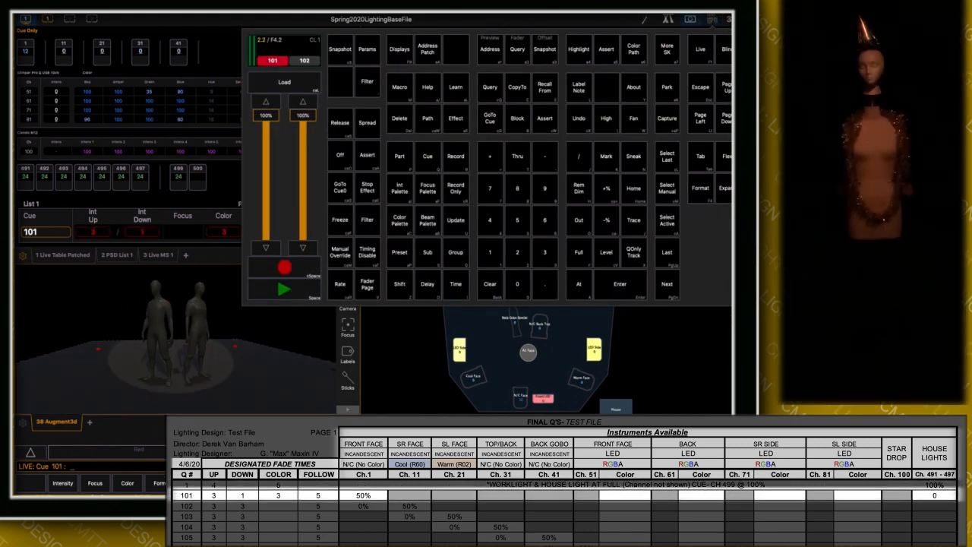
pyautogui.click(712, 21)
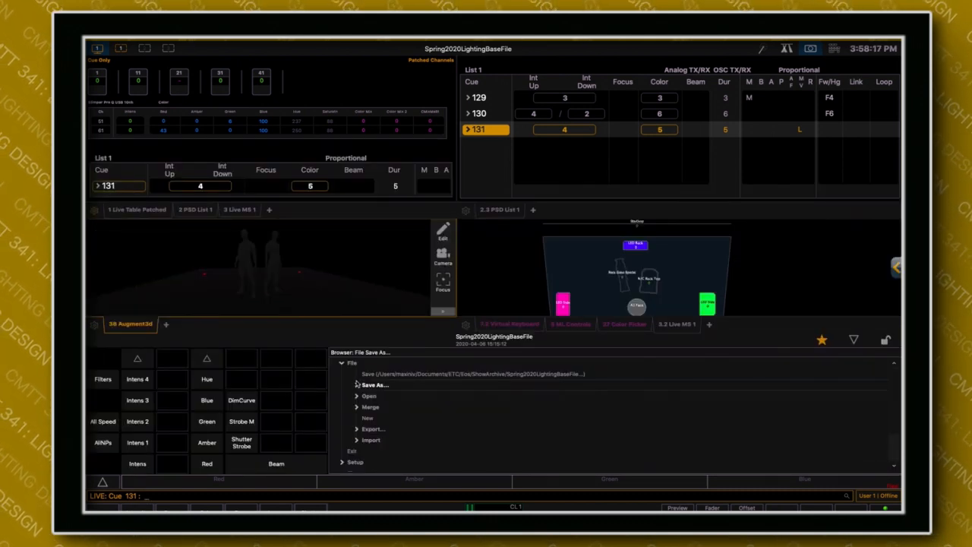
# - Begin a Save As into the Show File Archive, using the option to save with the Augment3d model
pyautogui.click(357, 386)
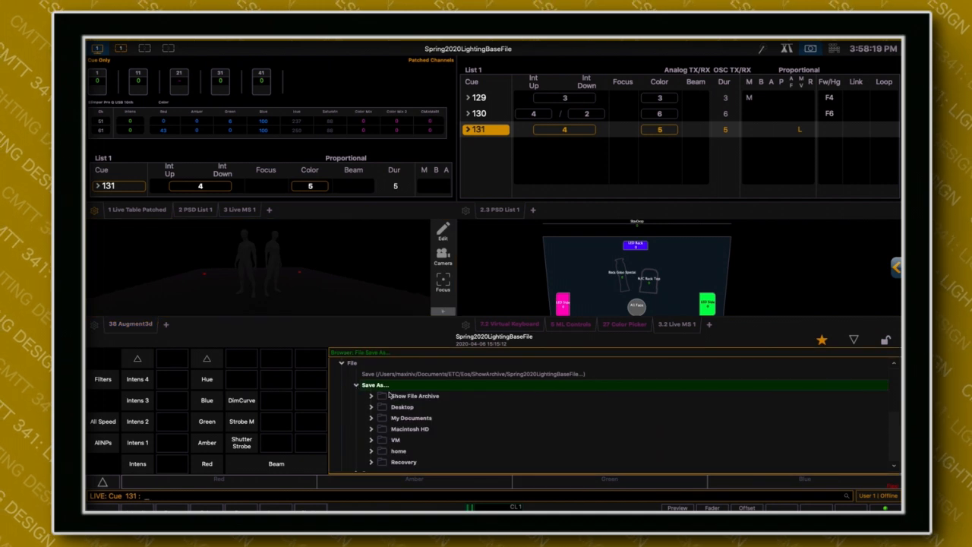
pyautogui.click(398, 396)
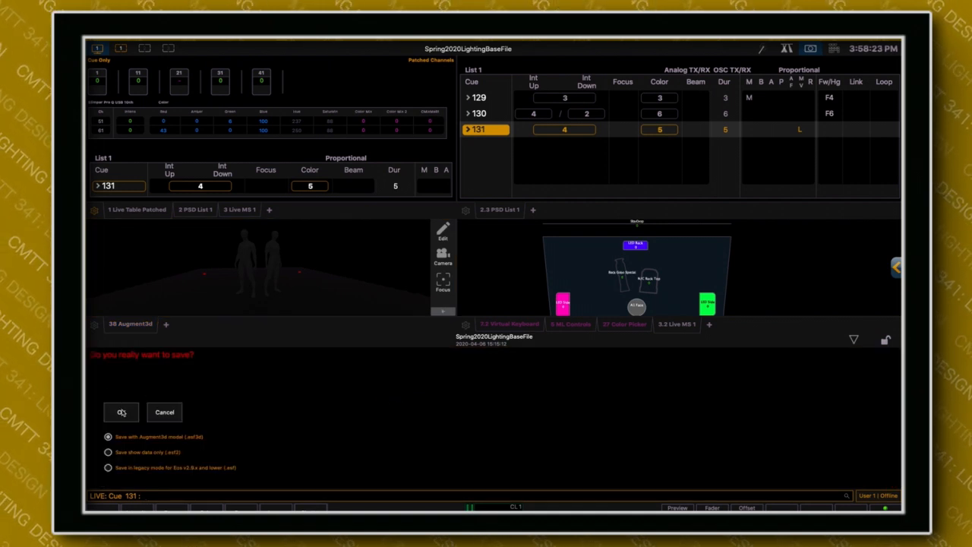
pyautogui.click(122, 413)
# - Replace the suggested show name with the designer's surname followed by ".TheNewWorld" and save the show
pyautogui.click(788, 363)
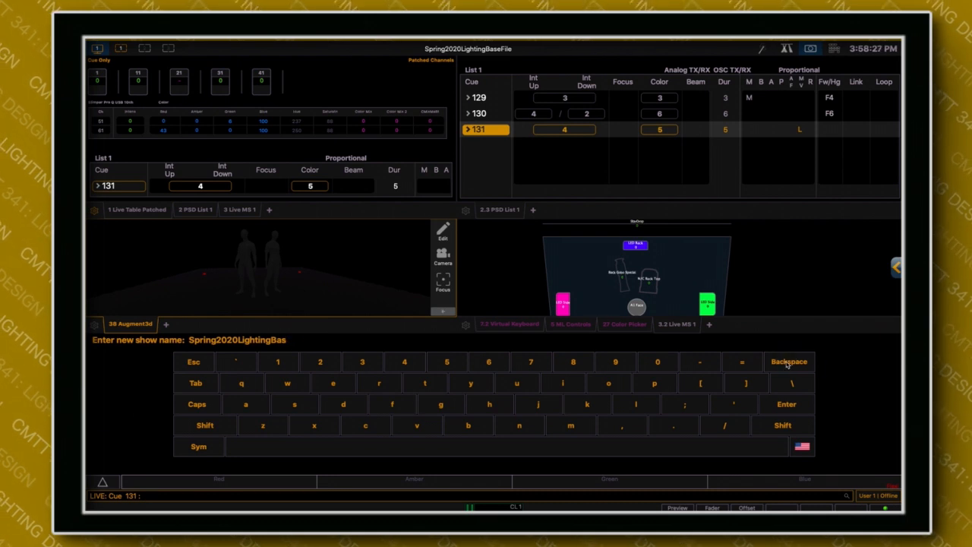
pyautogui.click(223, 432)
pyautogui.click(566, 427)
pyautogui.click(262, 404)
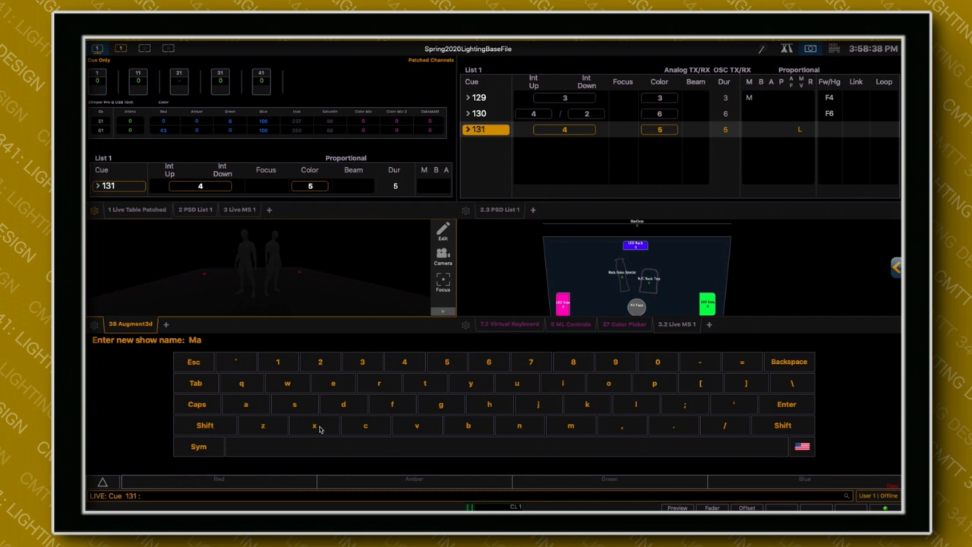
pyautogui.click(224, 426)
pyautogui.click(423, 384)
pyautogui.click(489, 404)
pyautogui.click(516, 428)
pyautogui.click(333, 383)
pyautogui.click(287, 383)
pyautogui.click(205, 425)
pyautogui.click(287, 383)
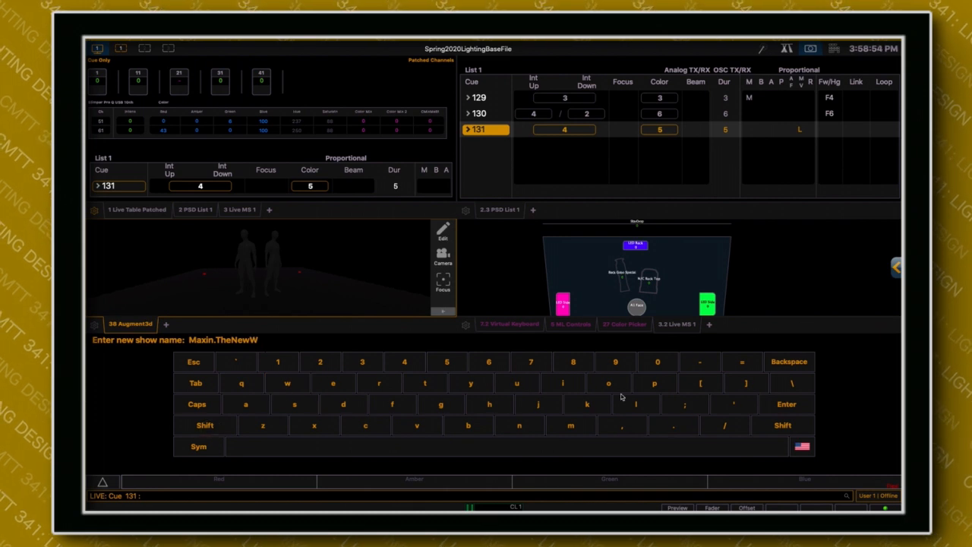
pyautogui.click(343, 404)
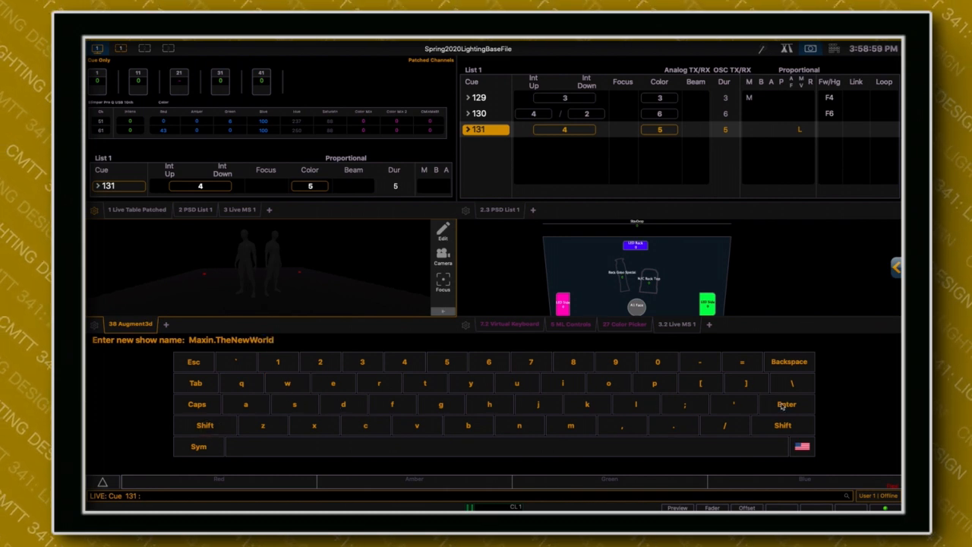
pyautogui.click(784, 404)
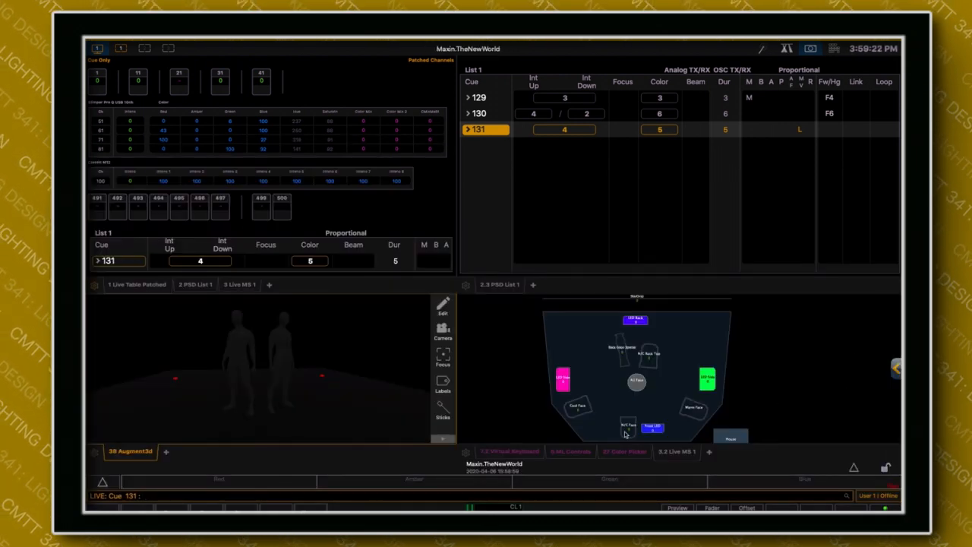
# - Delete cues 1 through 131 with the virtual keyboard and confirm the deletion
pyautogui.click(509, 452)
pyautogui.click(589, 344)
pyautogui.click(663, 414)
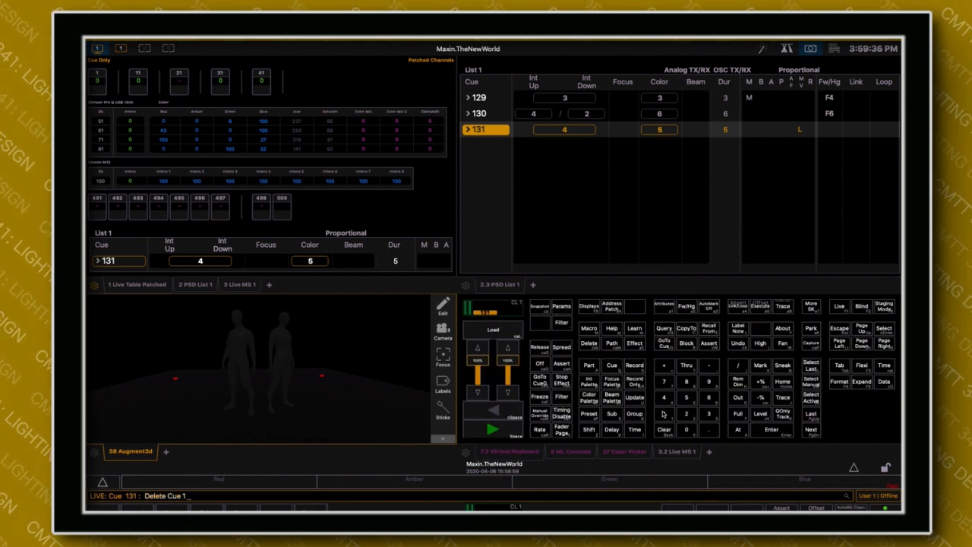
pyautogui.click(688, 367)
pyautogui.click(707, 414)
pyautogui.click(665, 414)
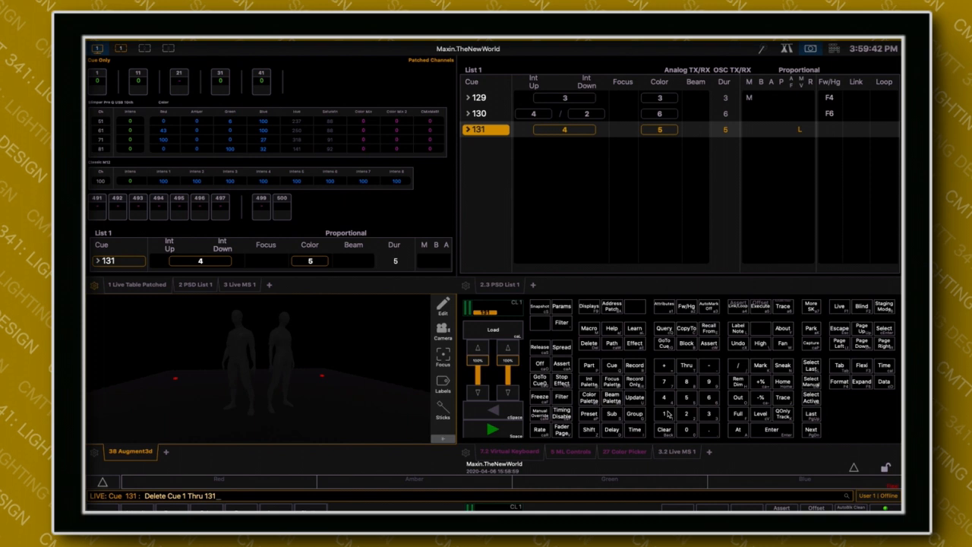
pyautogui.click(771, 431)
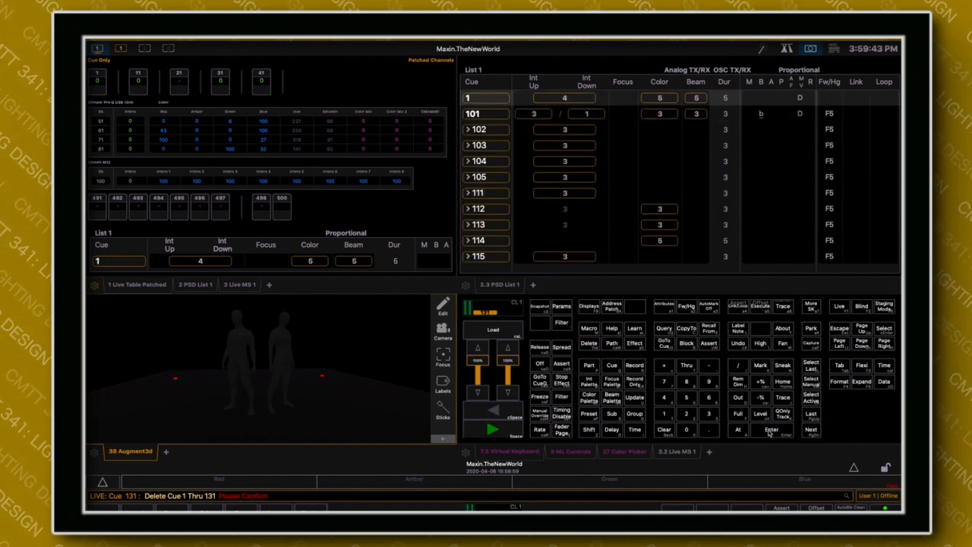
pyautogui.click(771, 431)
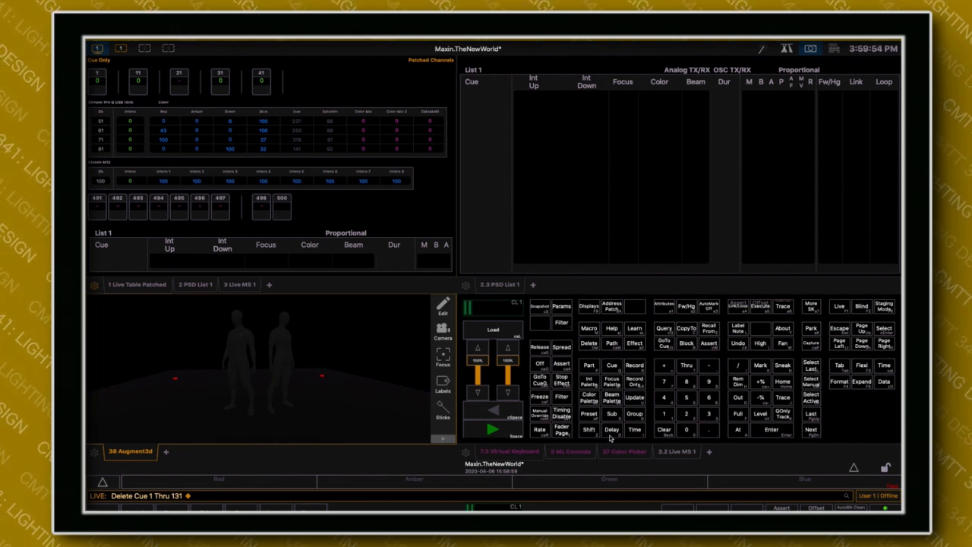
# - Save the emptied show over its current file from the file browser and hide the browser
pyautogui.click(851, 466)
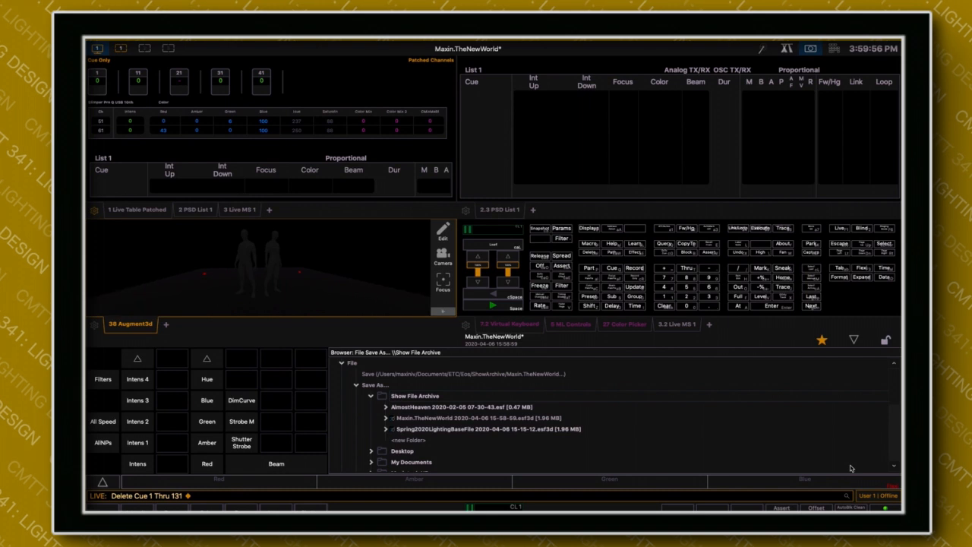
pyautogui.doubleClick(404, 377)
pyautogui.click(121, 421)
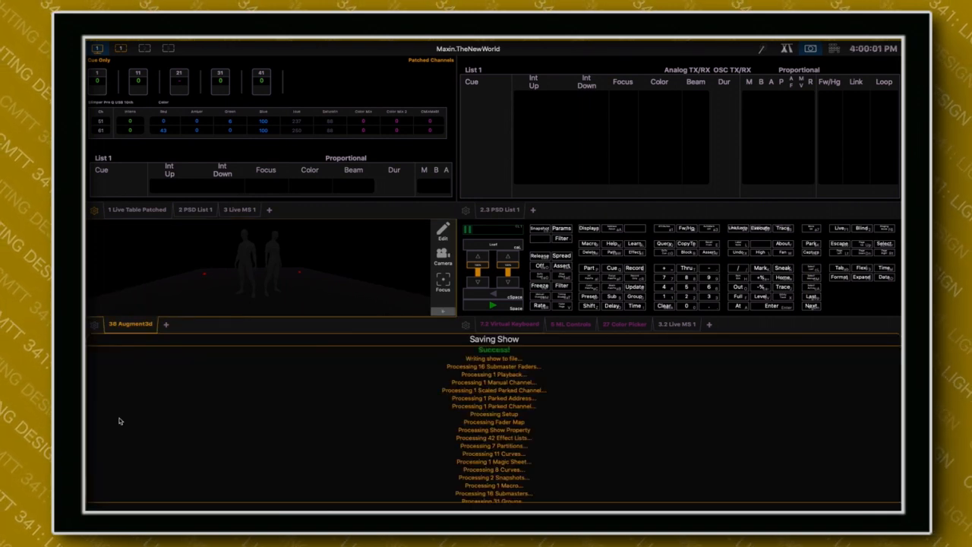
pyautogui.click(857, 341)
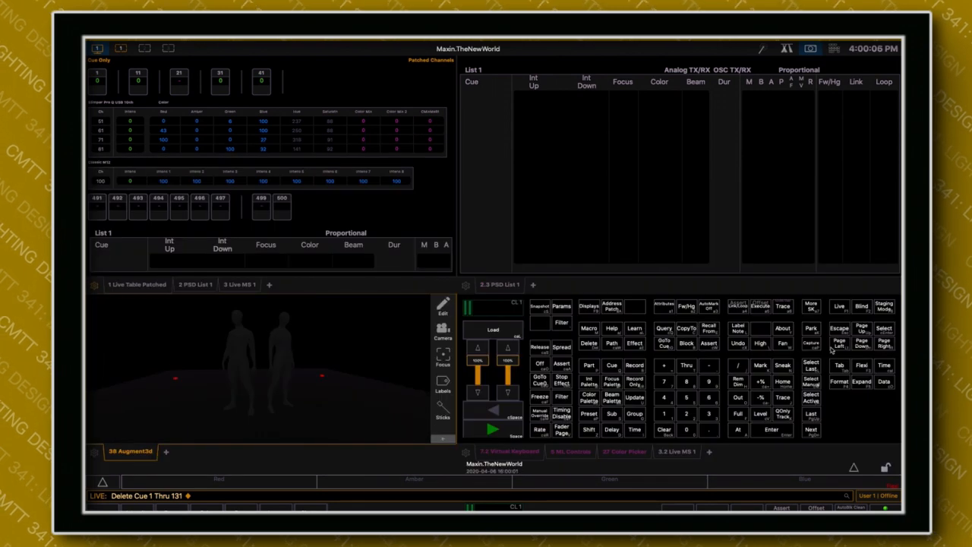
# - Save the show once more with the console keypad's quick-save command
pyautogui.click(589, 431)
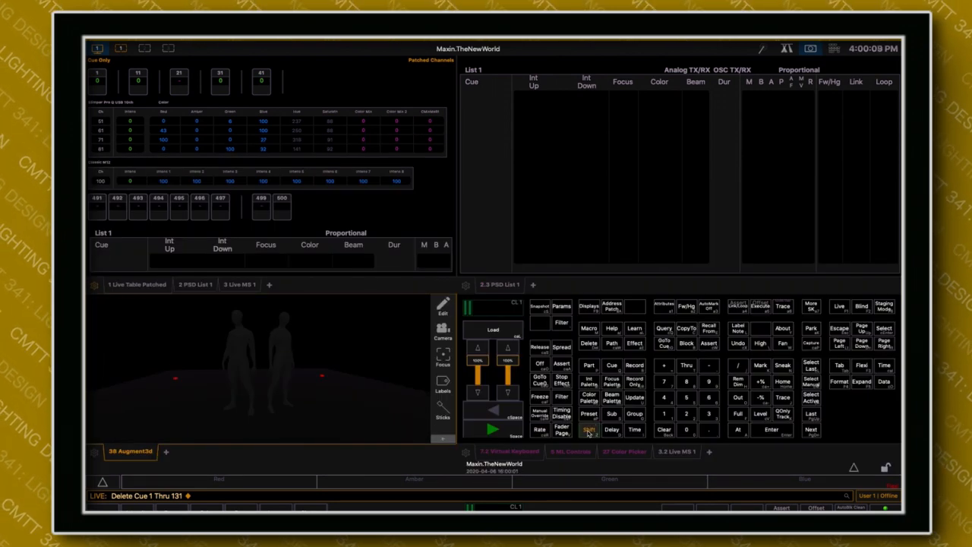
pyautogui.click(634, 398)
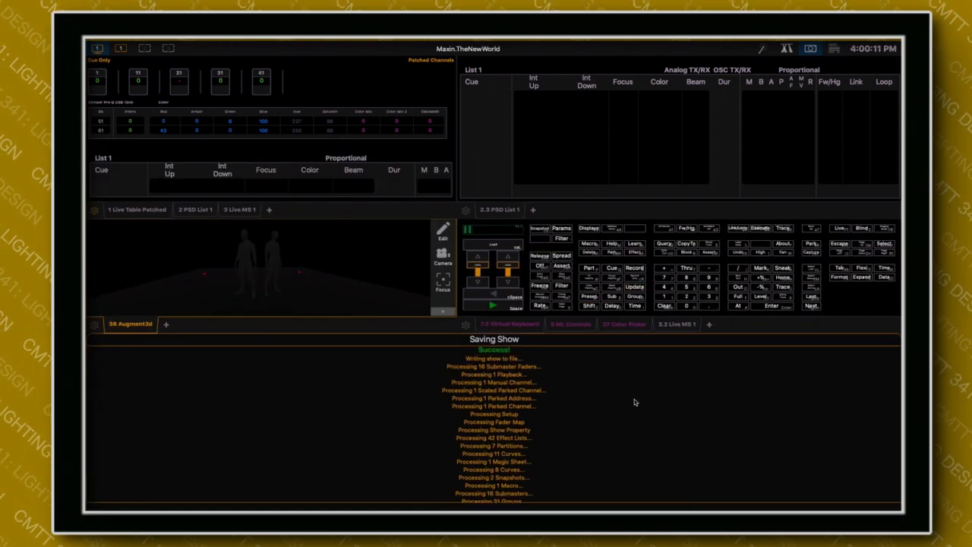